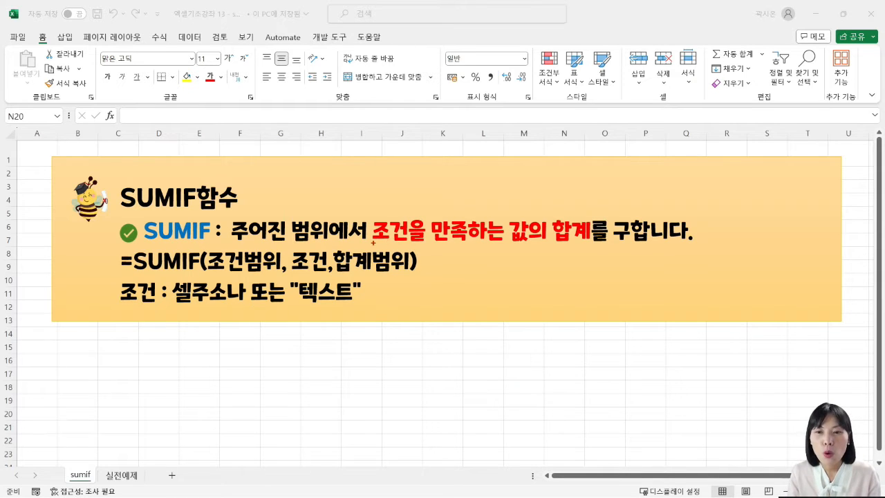
drag(372, 242, 590, 242)
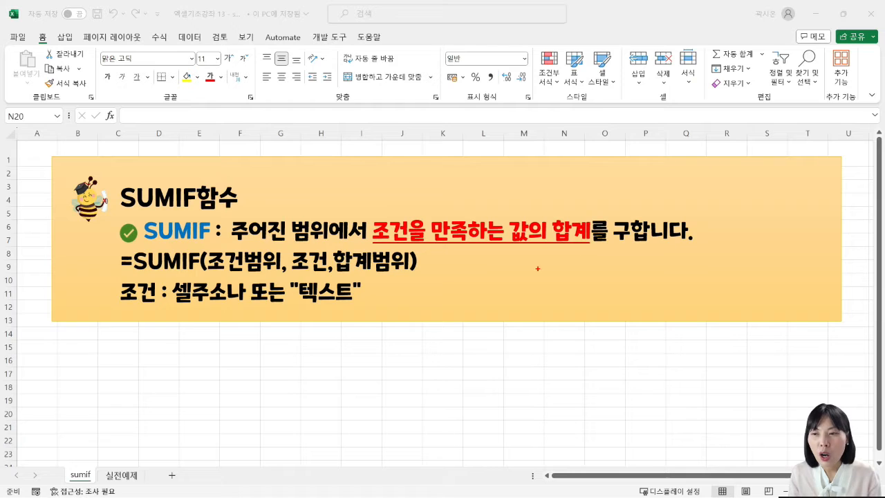
drag(118, 305, 364, 300)
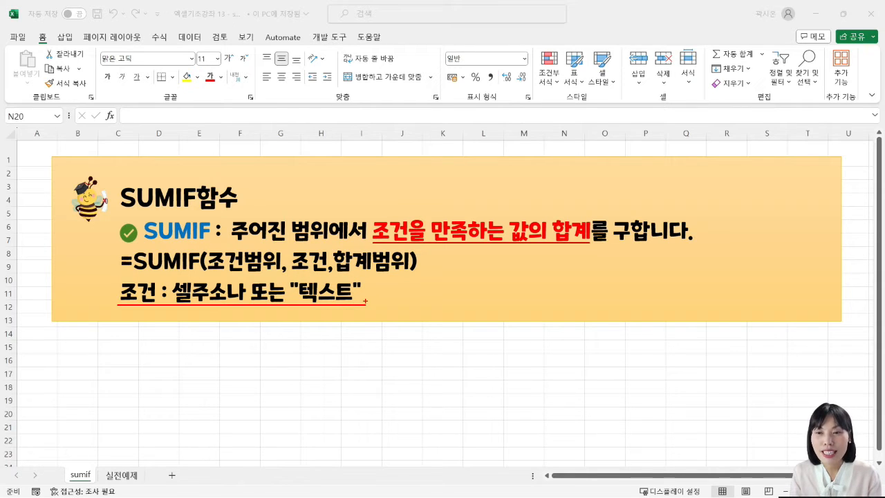
Step: Start inserting a function in cell D19 of the 실전예제 sheet, for the 수요일 강좌의 신청인원 합계
key(ctrl+Page_Down)
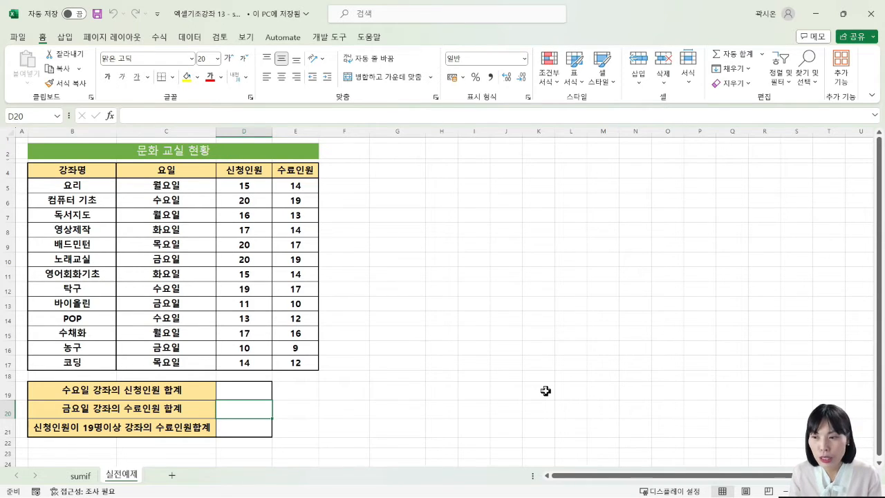
click(252, 389)
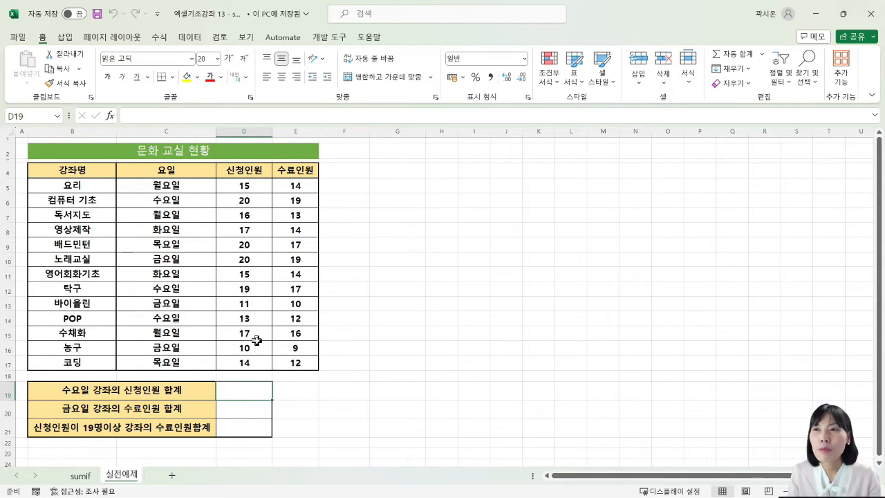
click(161, 39)
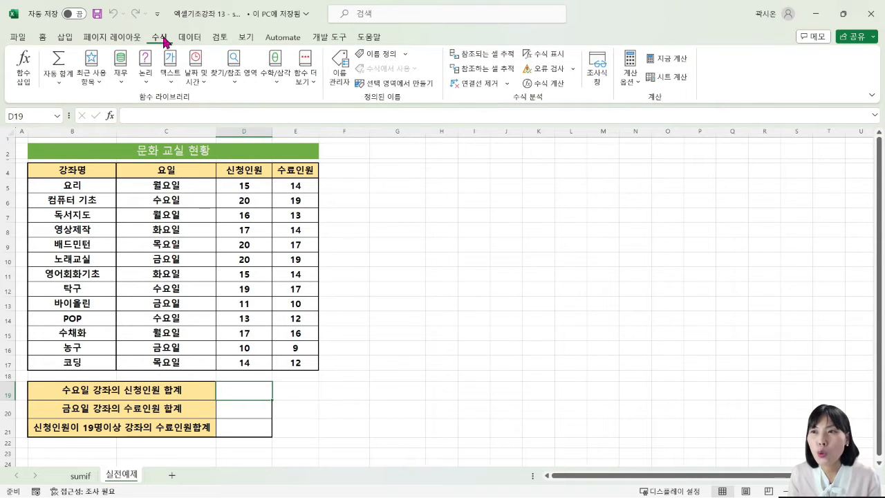
click(29, 81)
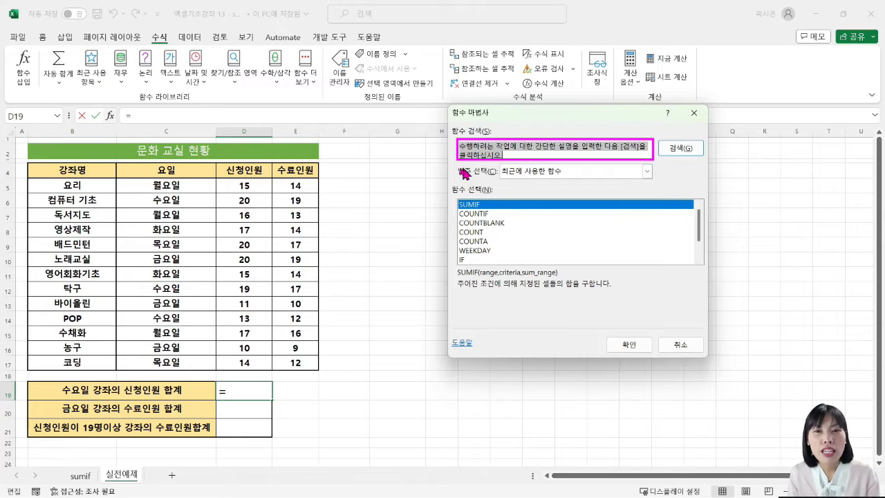
Step: Search the function list for "sumif" and open the arguments of the SUMIF function
click(556, 151)
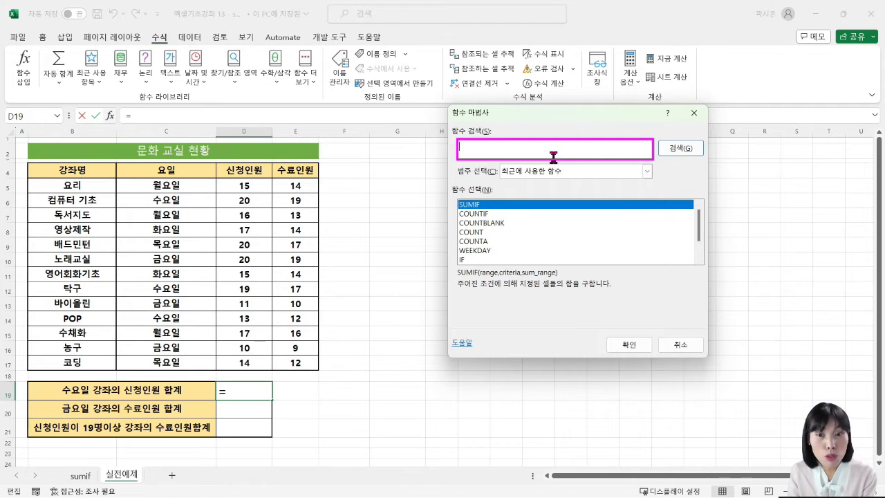
text(s)
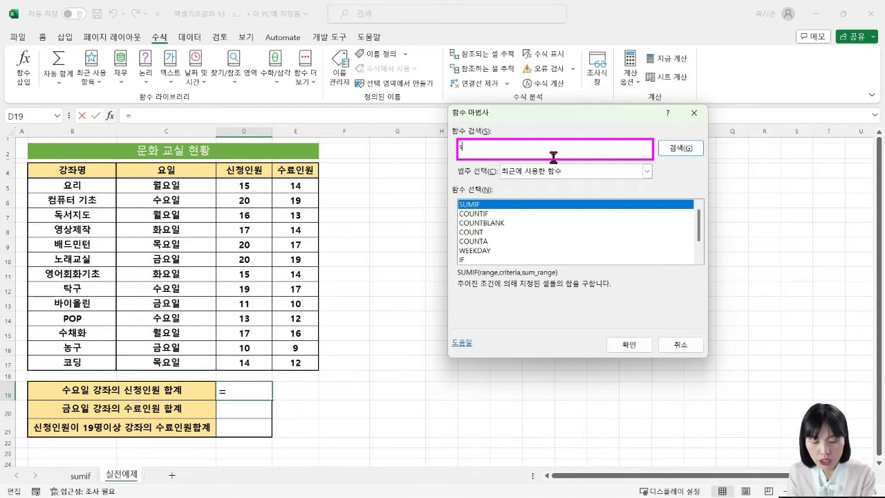
text(umif)
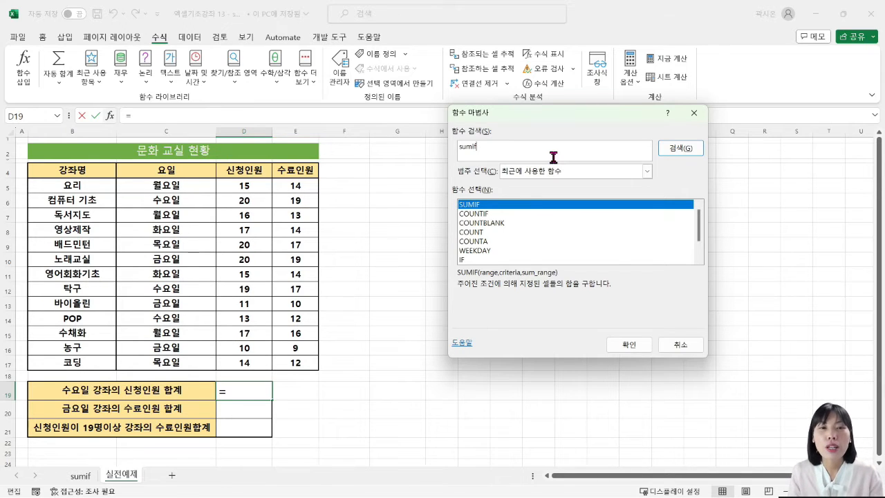
click(682, 148)
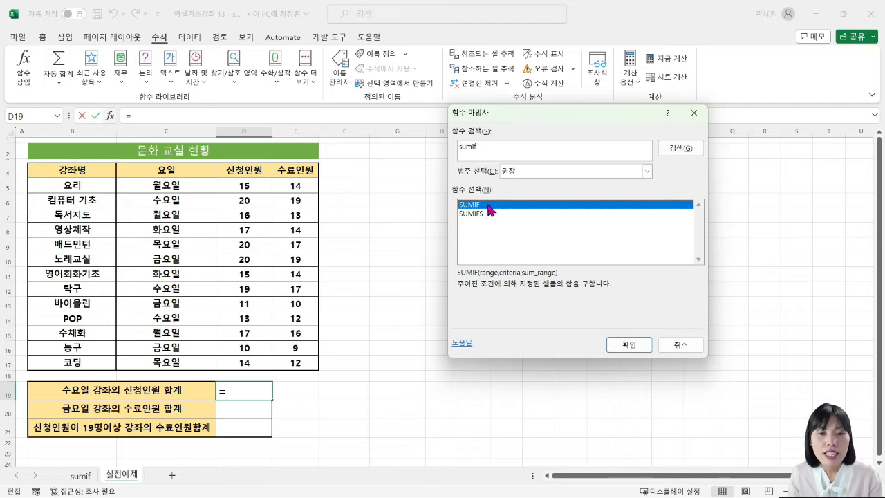
click(633, 342)
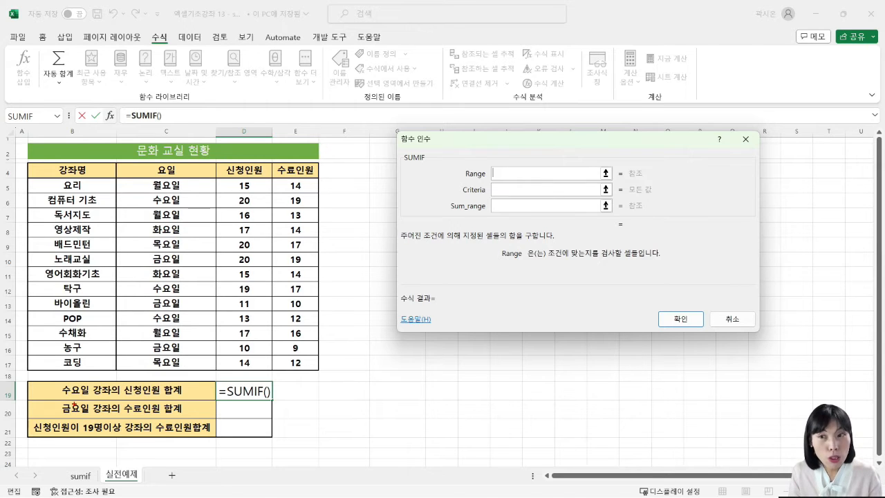
Step: Set the SUMIF Range to the 요일 cells C5:C17 and activate the Criteria argument for entry
drag(60, 397, 96, 398)
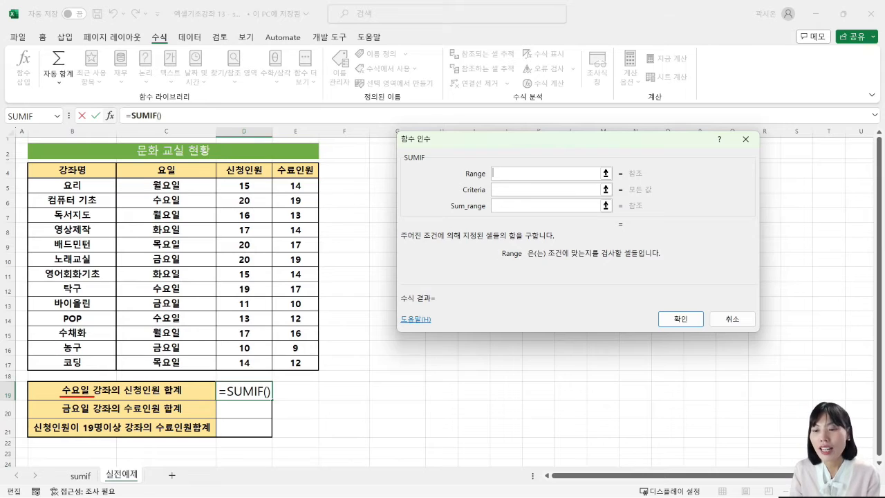
key(Escape)
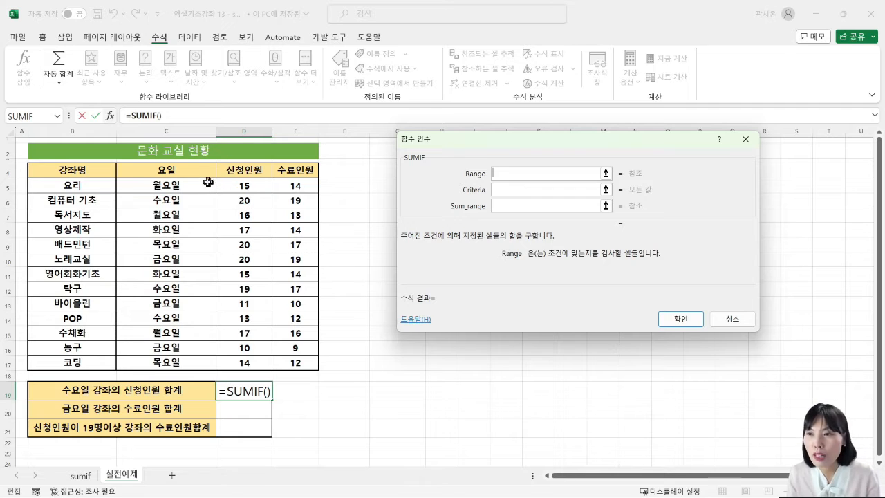
drag(195, 187, 197, 356)
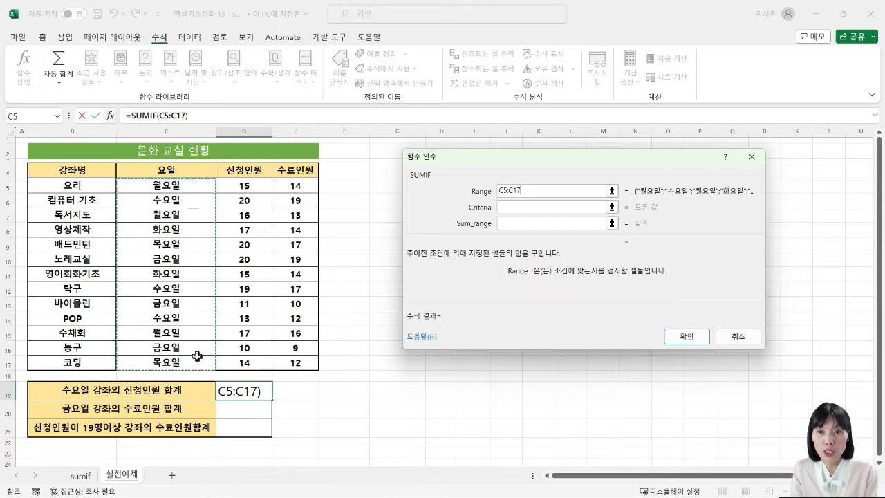
click(511, 208)
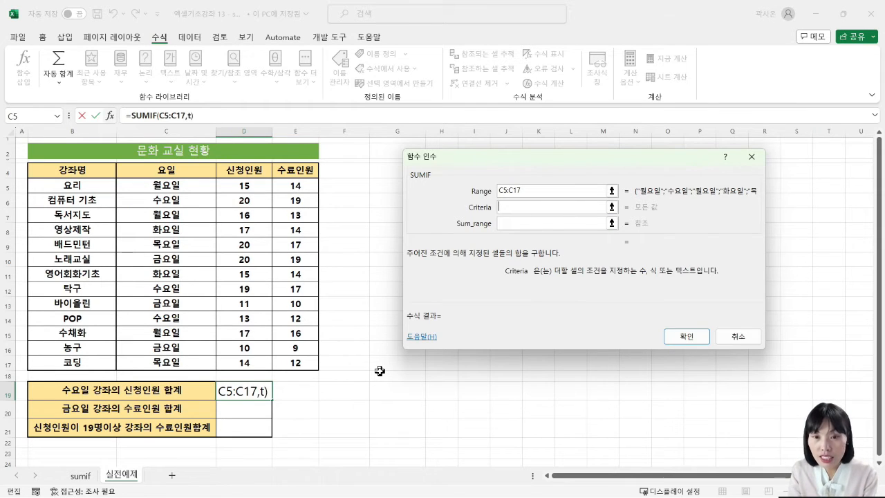
text(수요일)
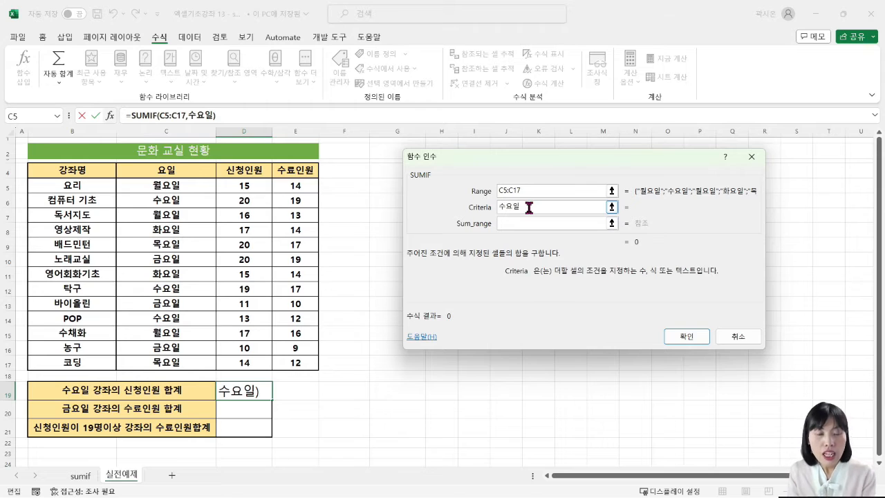
key(BackSpace)
key(BackSpace)
key(BackSpace)
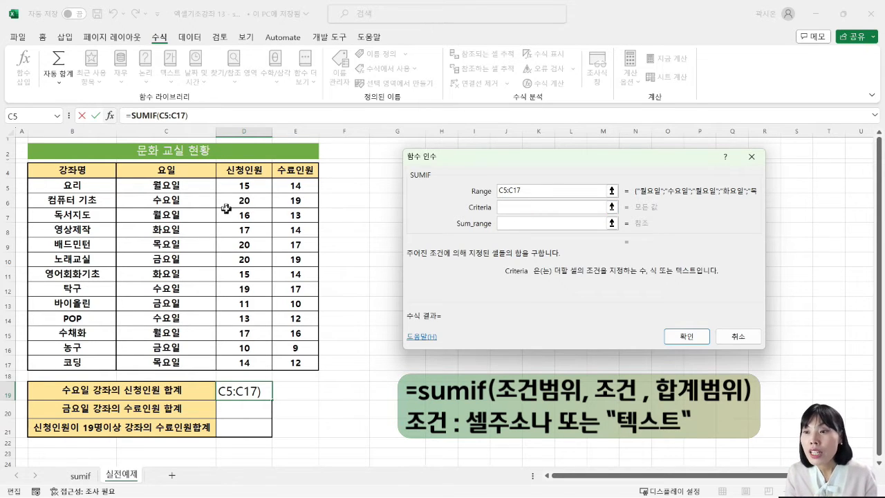
Step: Set the Criteria to the 수요일 cell C6 and the Sum_range to the 신청인원 cells D5:D17
click(178, 200)
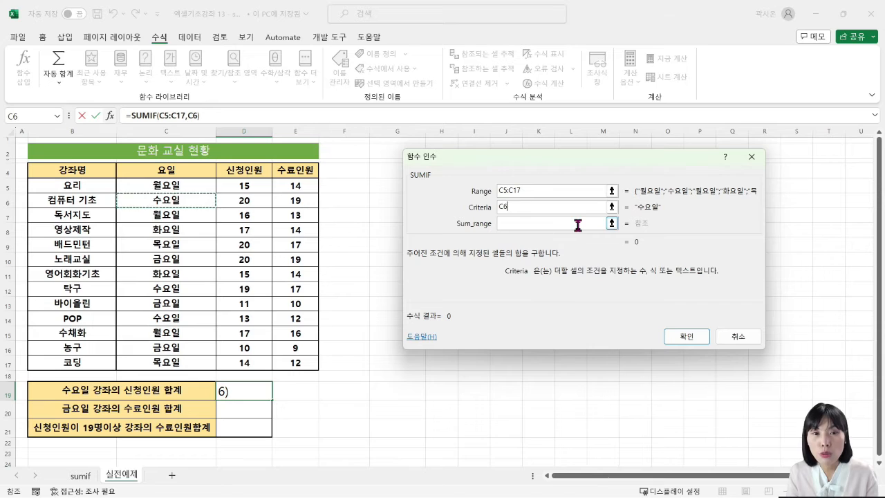
click(504, 222)
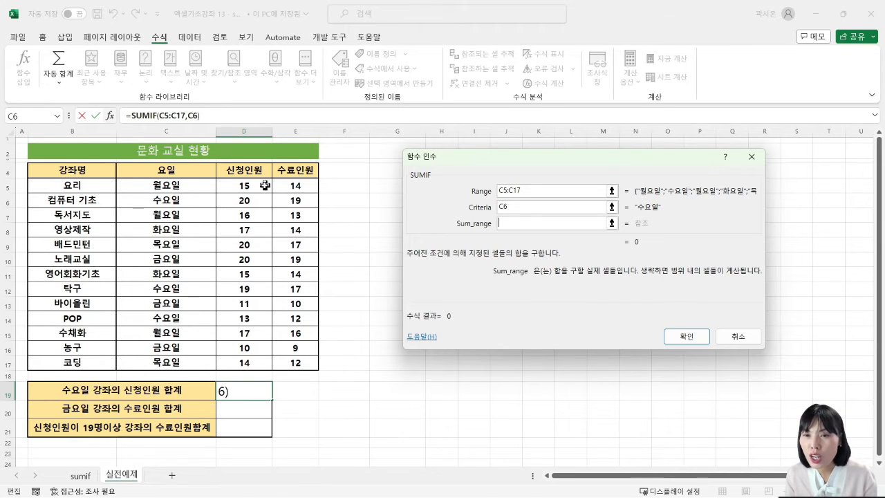
drag(258, 183, 263, 360)
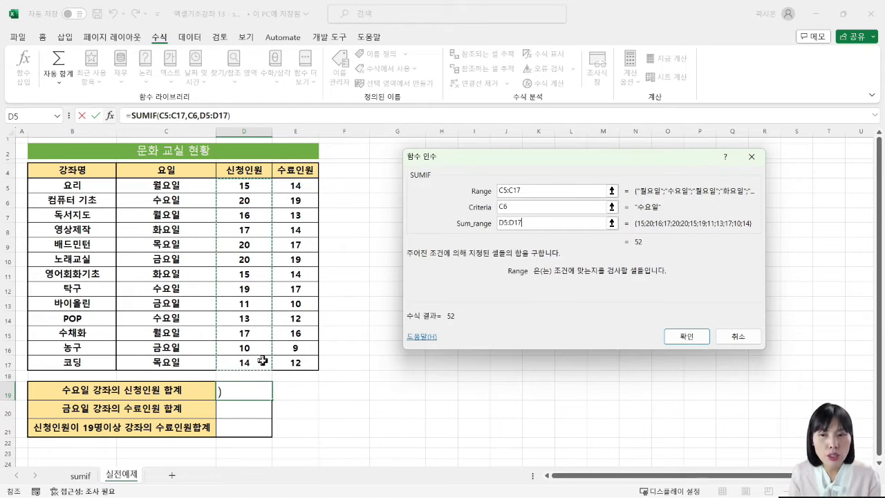
Step: Review the Range, Criteria and Sum_range arguments against the table and confirm the SUMIF formula in D19
click(586, 190)
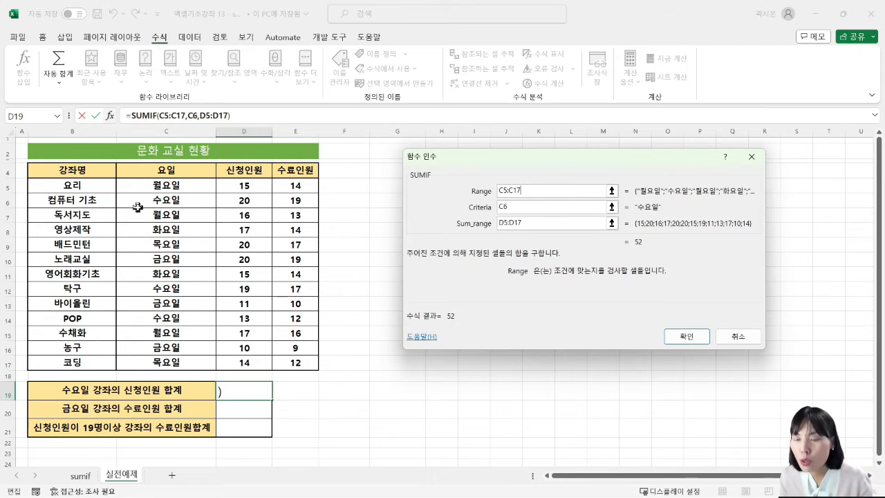
mouse_move(114, 177)
mouse_down()
mouse_move(215, 234)
mouse_move(223, 317)
mouse_move(222, 366)
mouse_move(214, 370)
mouse_up()
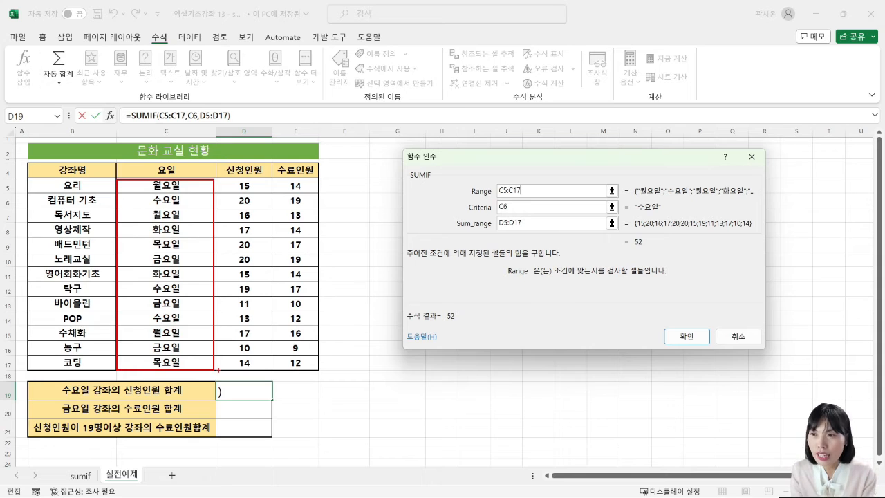
click(523, 207)
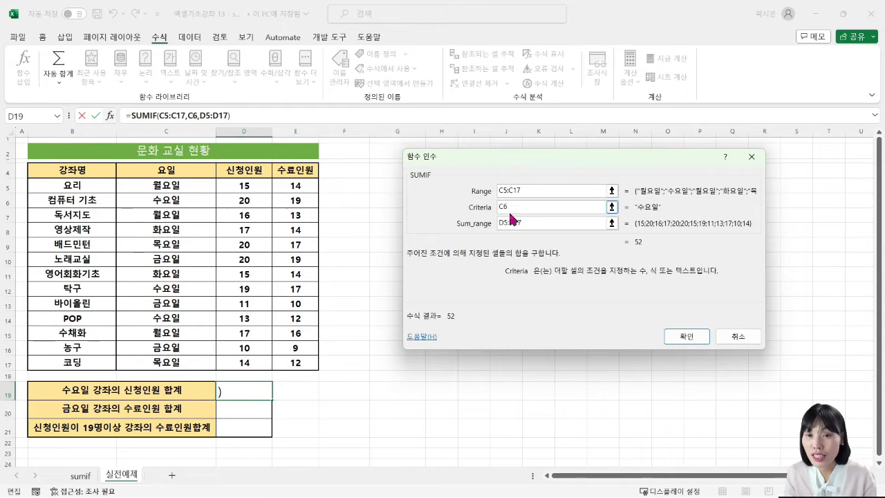
click(534, 221)
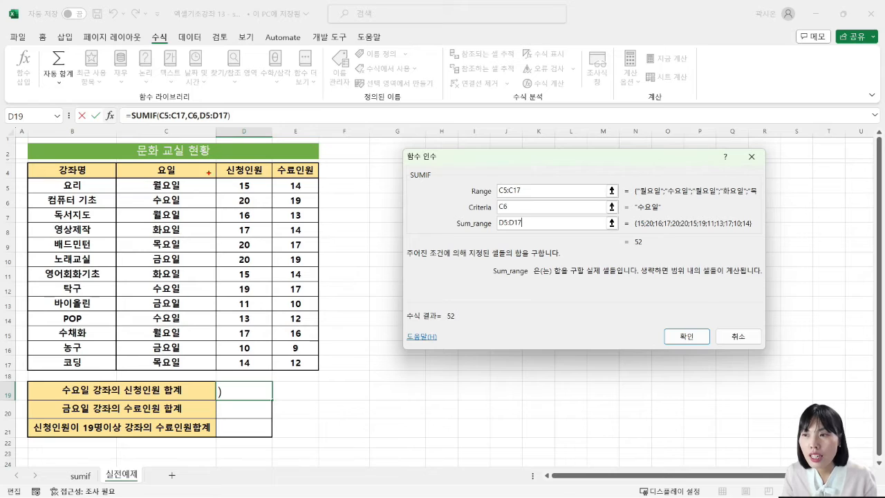
mouse_move(216, 177)
mouse_down()
mouse_move(276, 259)
mouse_move(287, 329)
mouse_move(284, 357)
mouse_move(271, 370)
mouse_up()
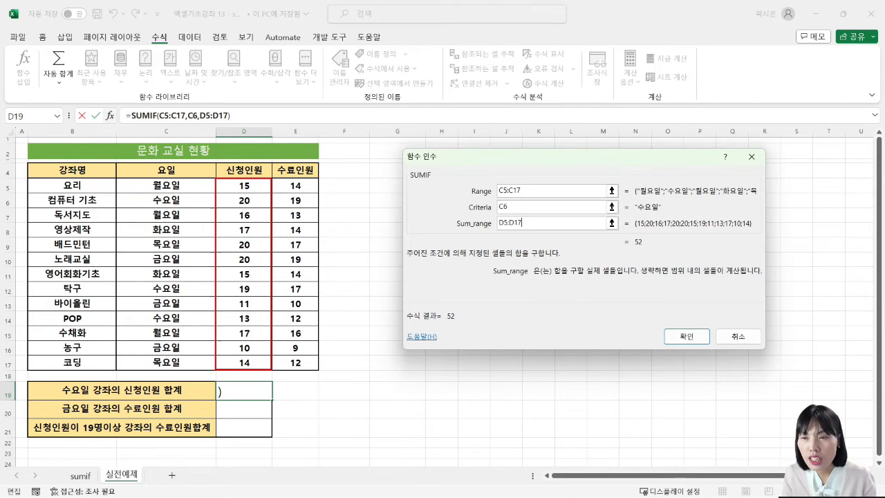
key(Escape)
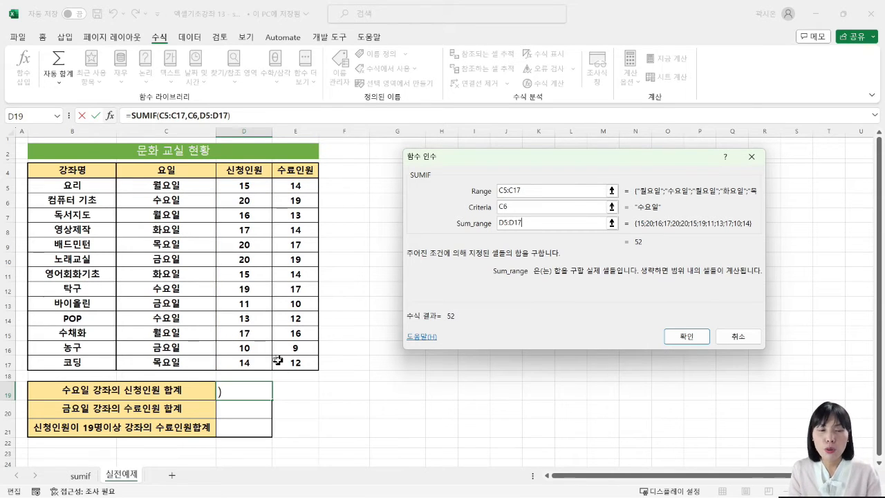
click(675, 337)
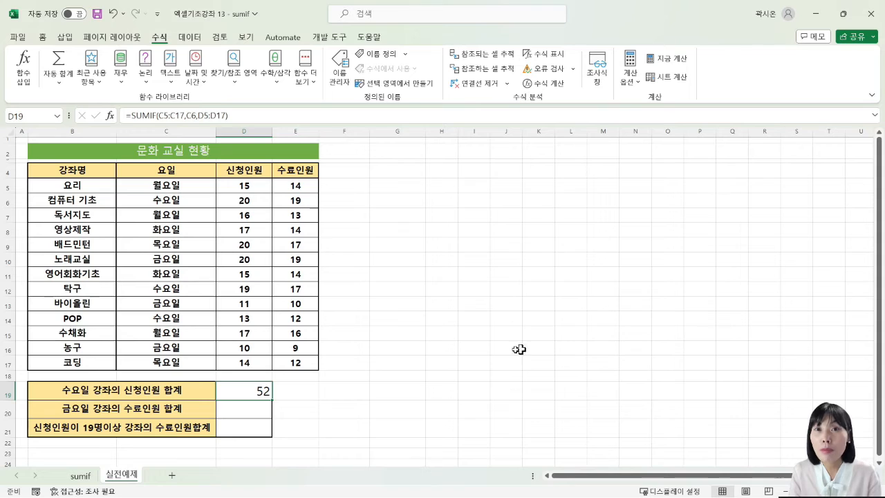
Step: Check the D19 total against the 신청인원 values of the 수요일 courses in D6, D12 and D14
ctrl+click(255, 200)
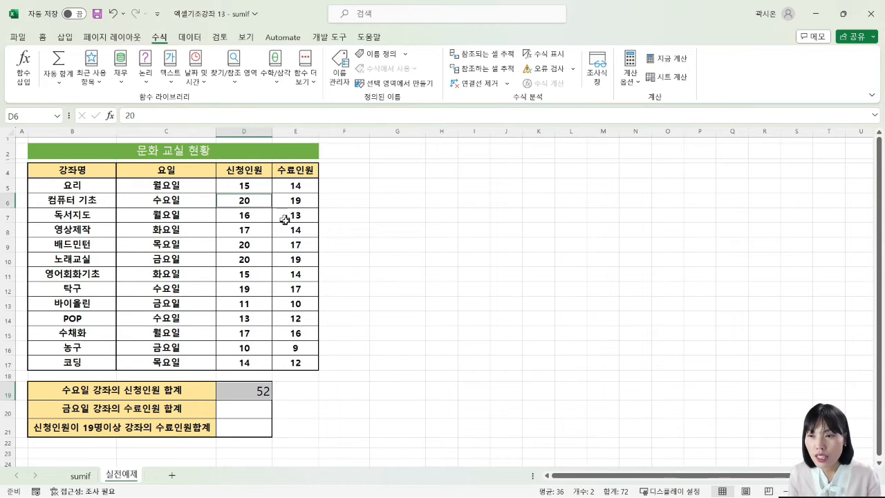
ctrl+click(255, 289)
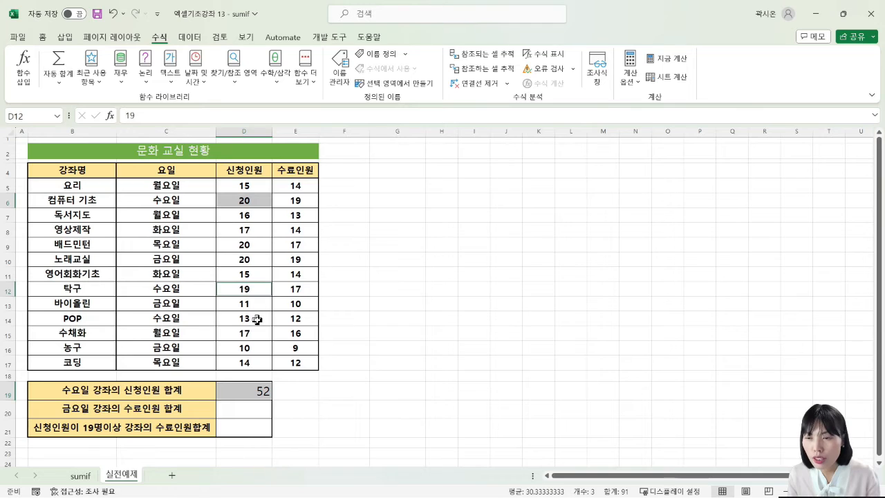
ctrl+click(256, 319)
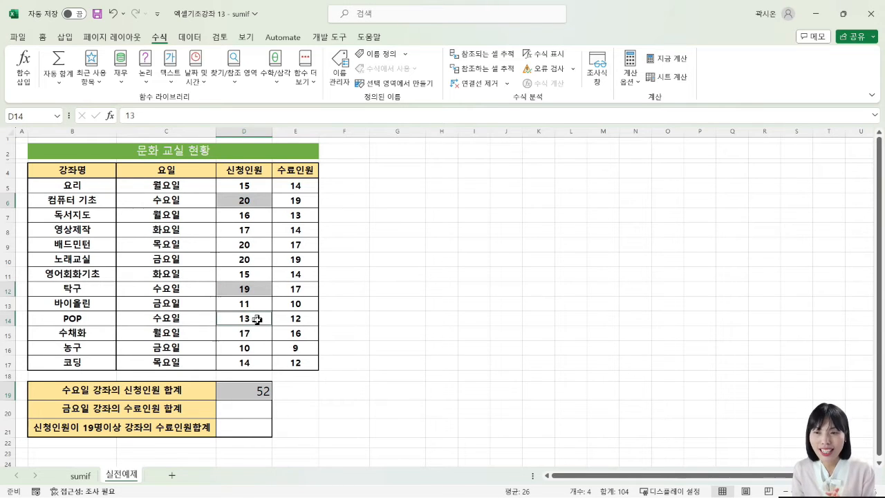
click(378, 289)
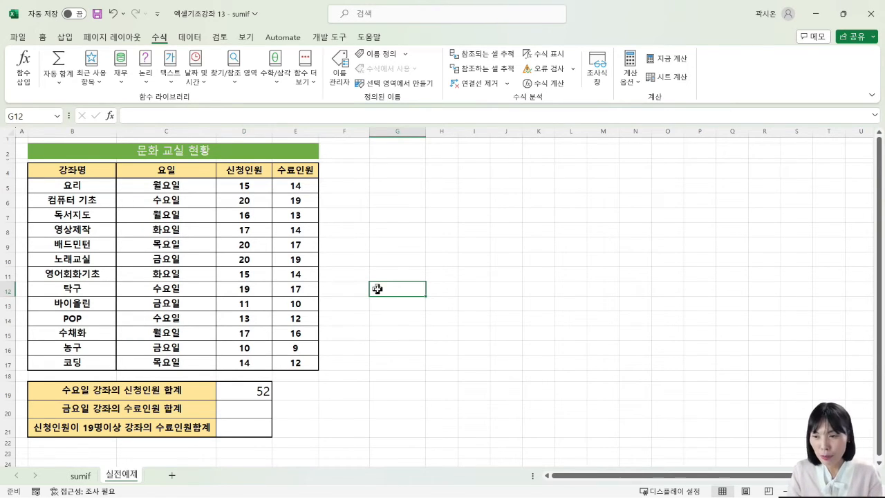
Step: Start a SUMIF formula in D20 with the 요일 cells C5:C17 as its range argument
click(245, 413)
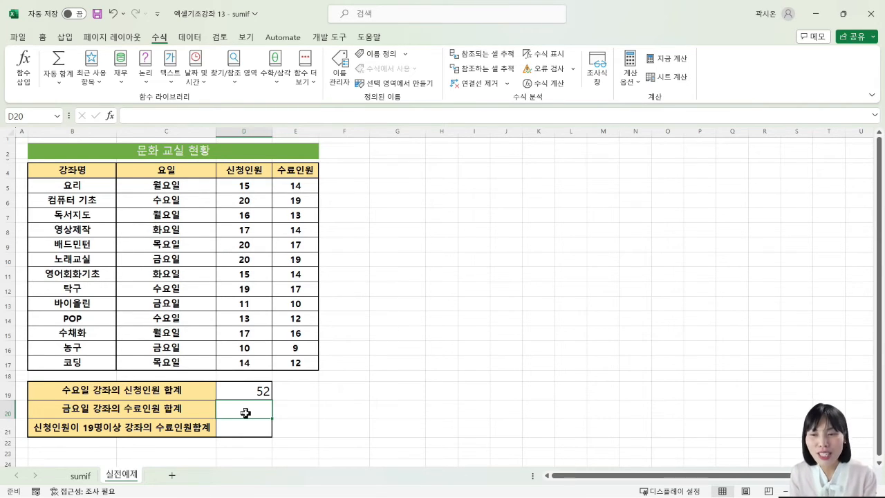
text(=)
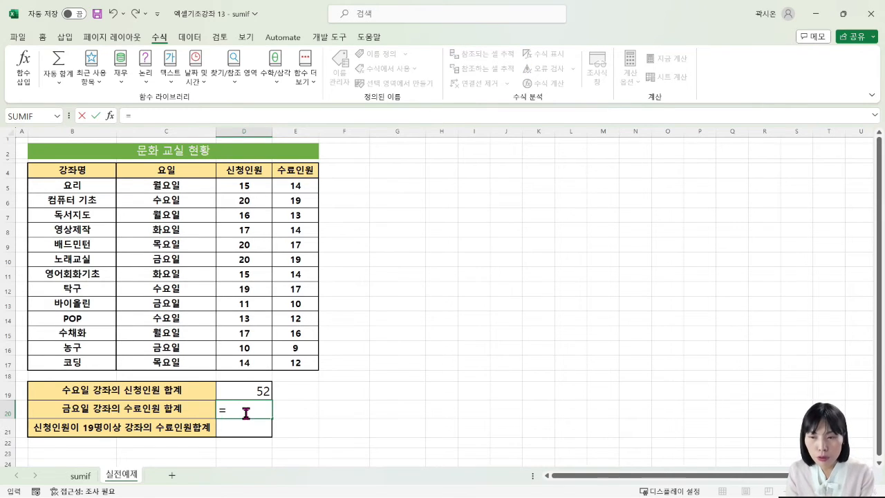
text(ㄴ)
key(Hangul)
key(BackSpace)
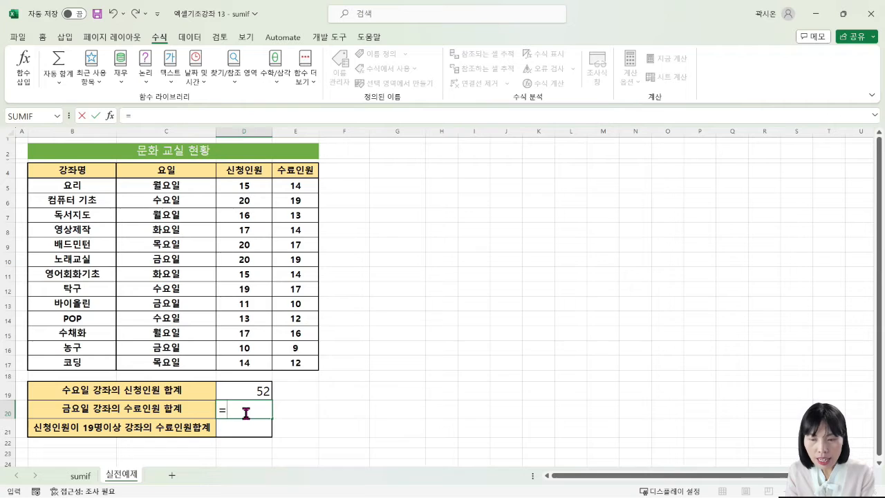
text(sum)
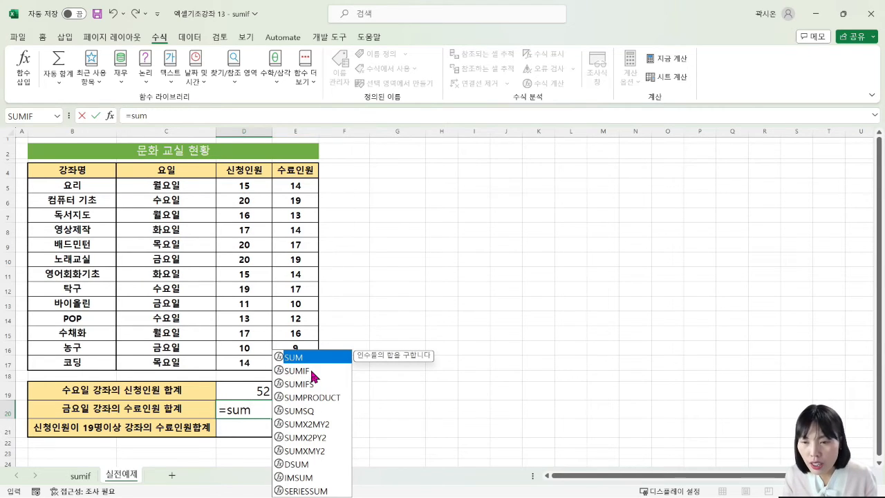
double_click(311, 372)
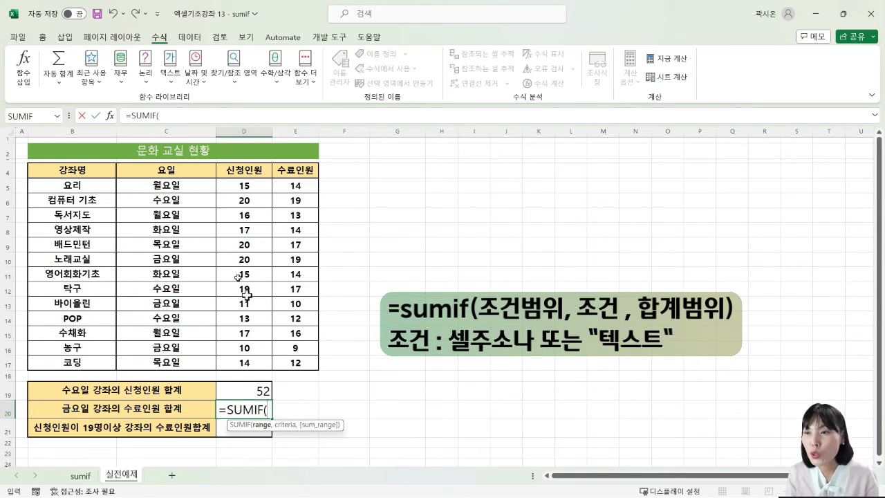
drag(199, 188, 208, 367)
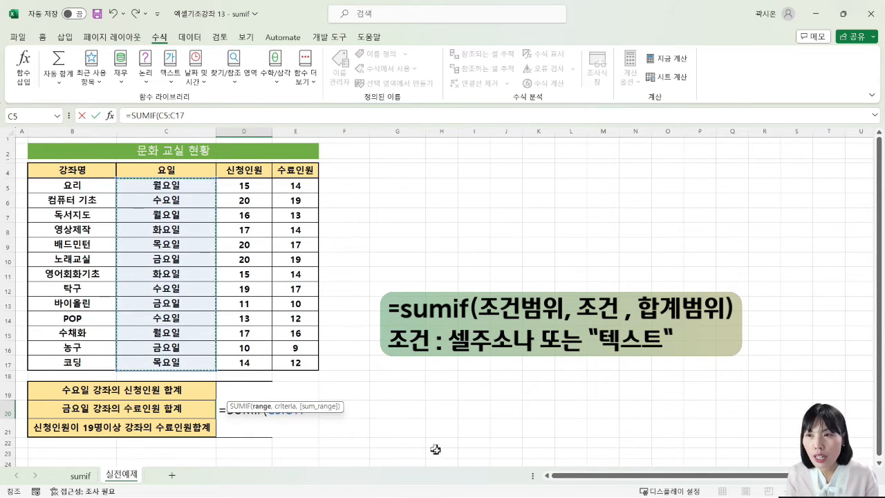
click(226, 114)
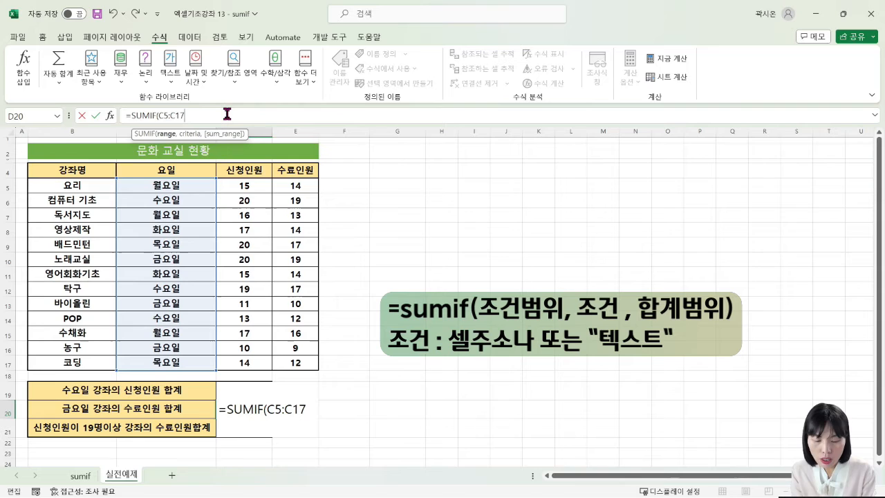
text(,)
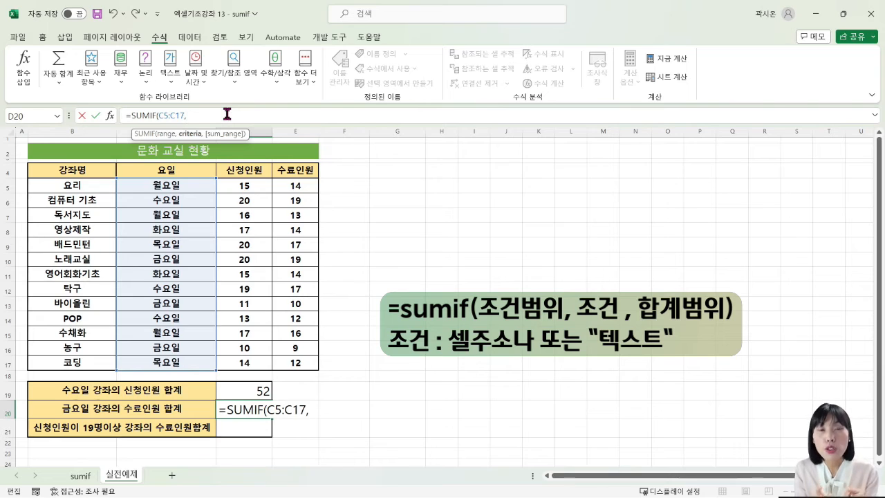
Step: Enter "금요일" in quotation marks as the criteria argument of the D20 SUMIF formula
text(금요일)
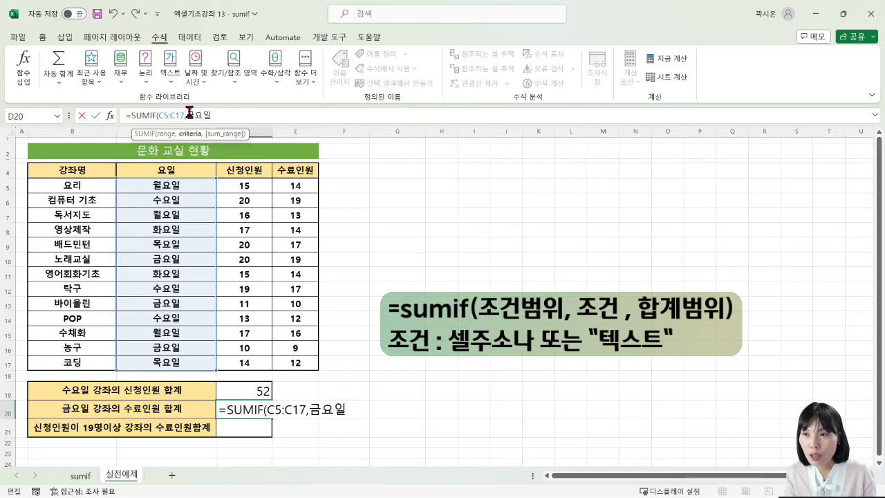
key(Left)
key(Left)
key(Left)
text(")
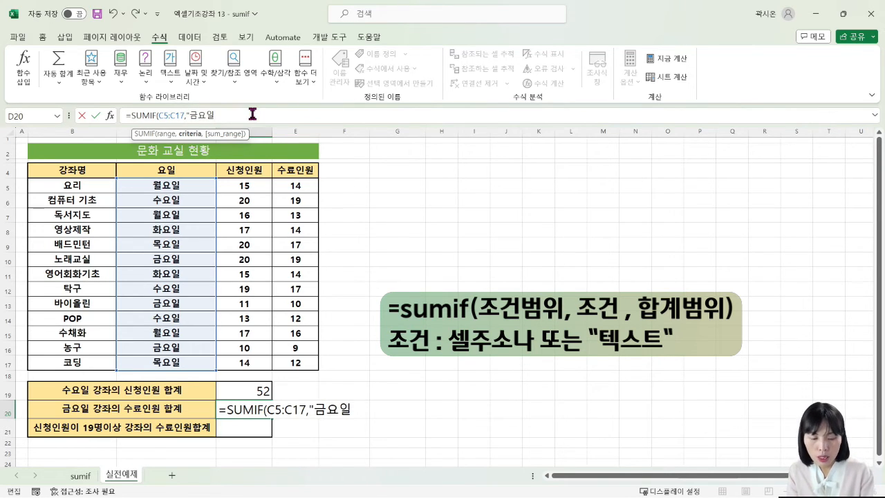
key(End)
text(")
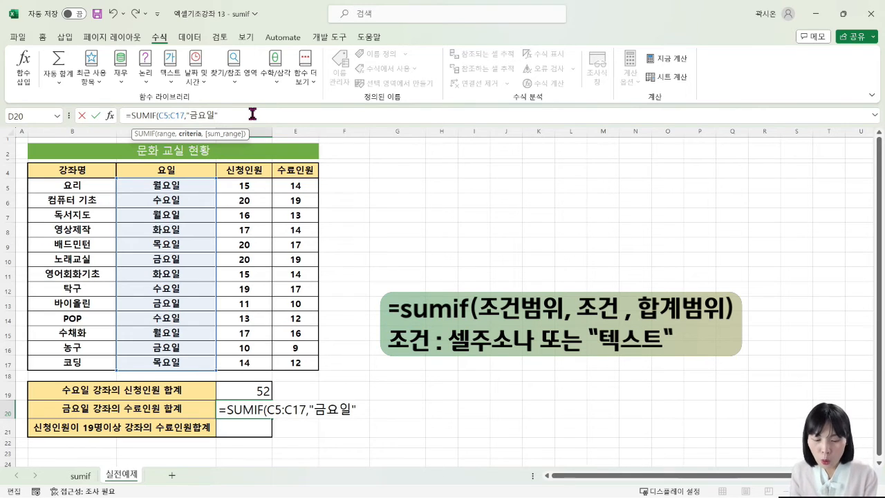
text(,)
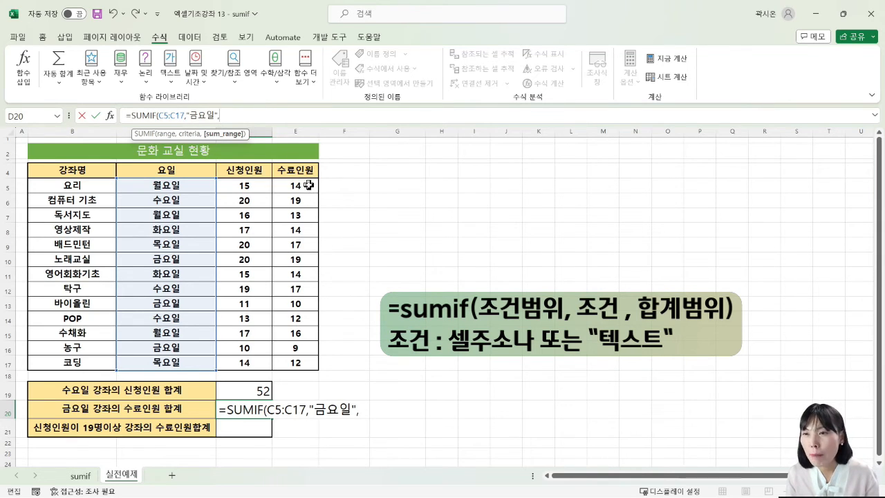
Step: Add the 수료인원 cells E5:E17 as the sum_range and confirm the SUMIF formula in D20
drag(308, 184, 285, 362)
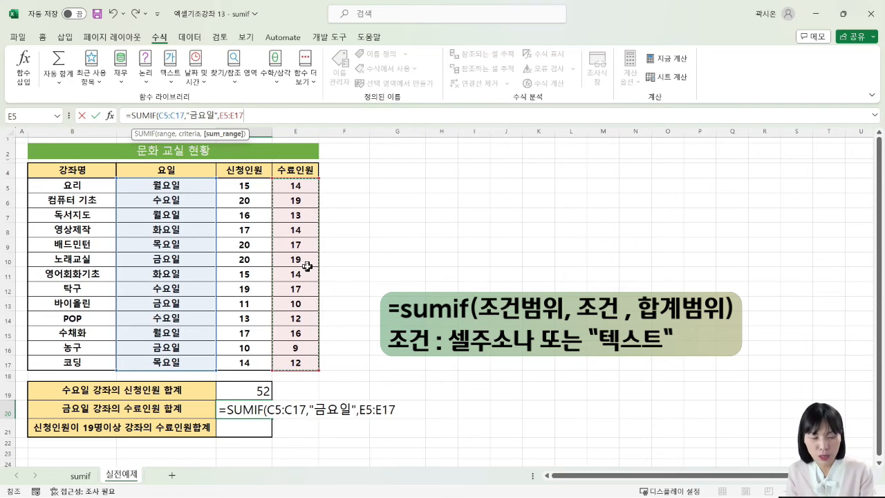
key(Return)
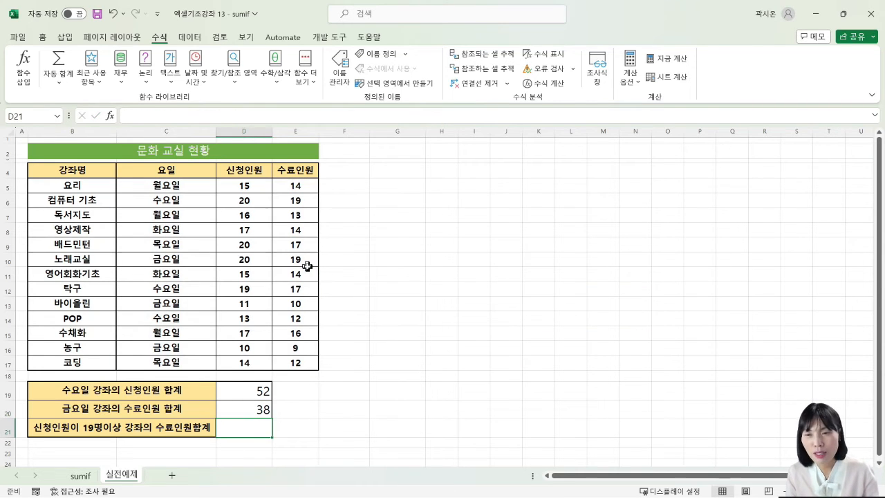
Step: Check the D20 total against the 수료인원 values of the 금요일 courses in E10, E13 and E16
click(255, 410)
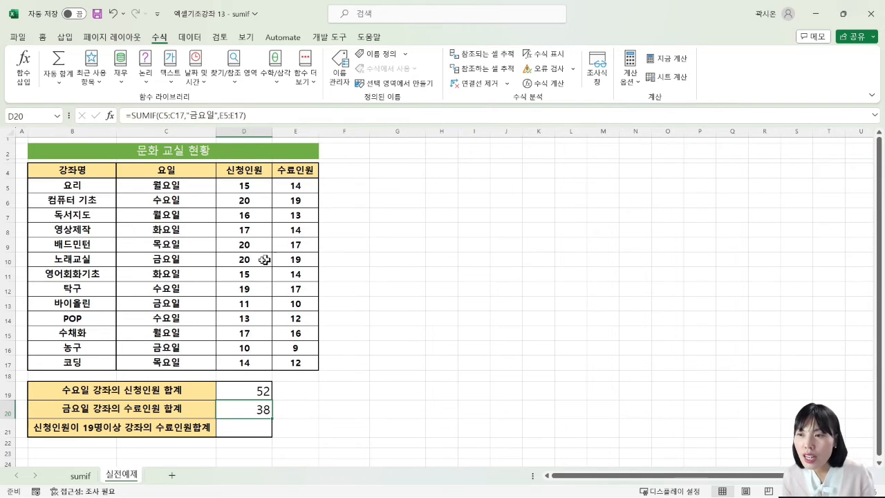
click(304, 258)
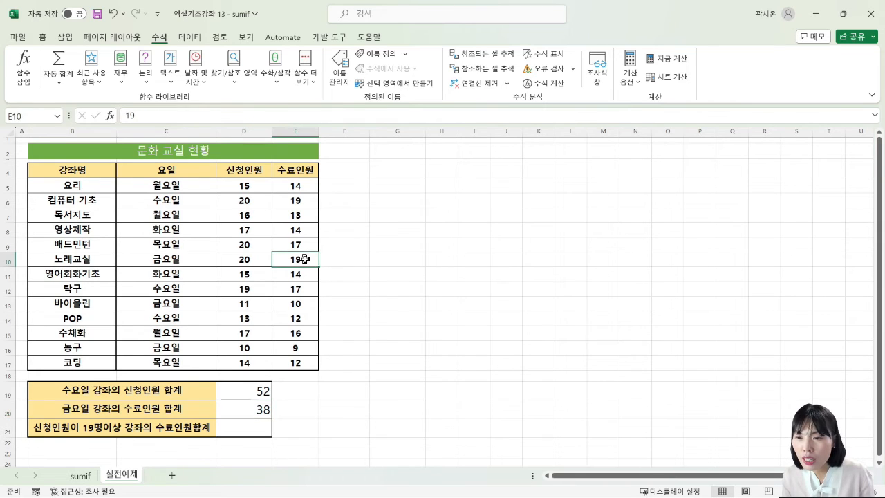
ctrl+click(306, 302)
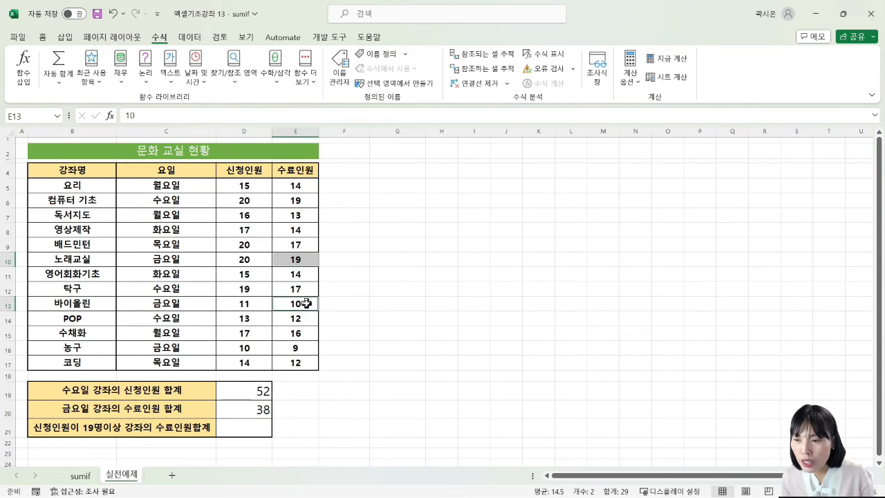
ctrl+click(299, 348)
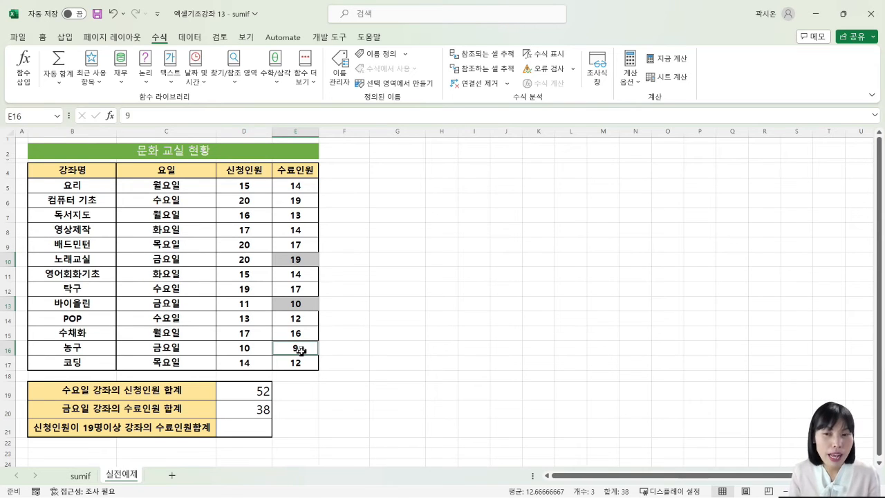
click(326, 433)
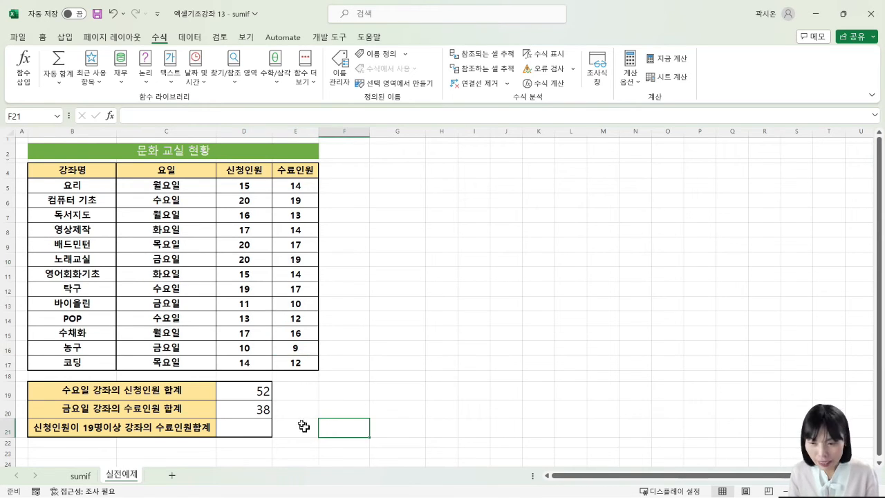
Step: Replace the "금요일" text criterion in the D20 formula with a reference to cell C10
click(268, 413)
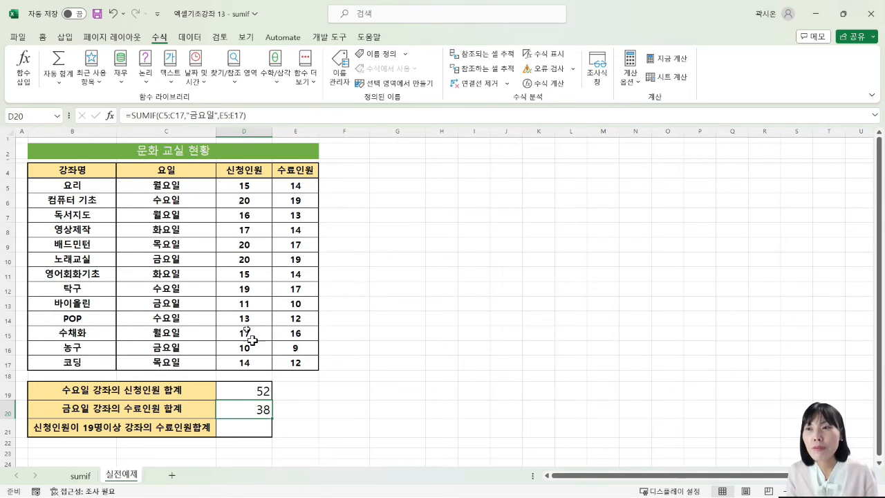
click(191, 115)
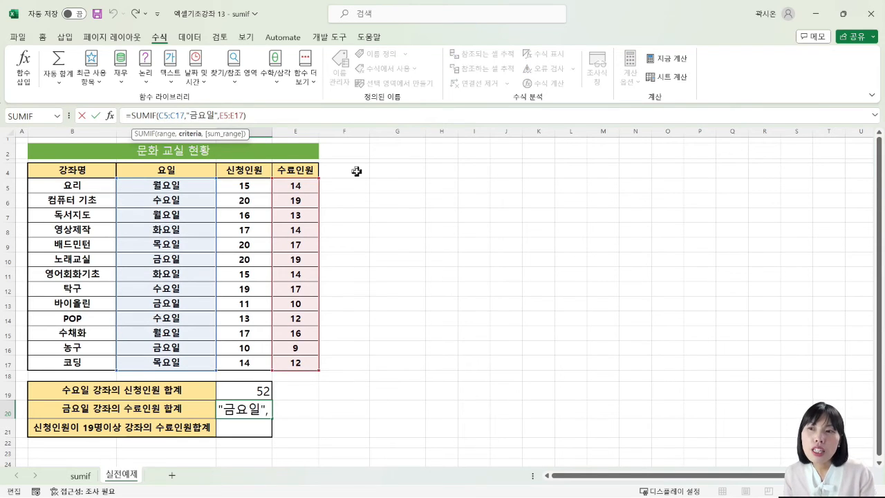
key(Delete)
key(Delete)
key(Delete)
key(Delete)
key(Delete)
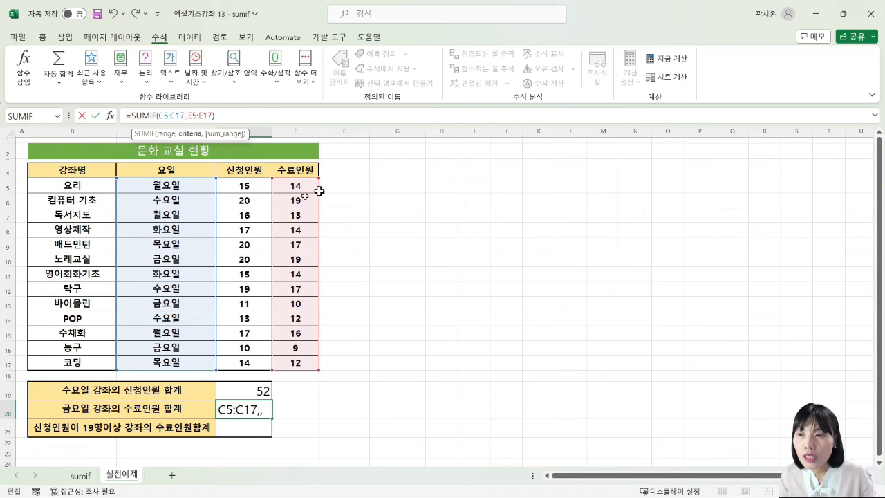
click(176, 259)
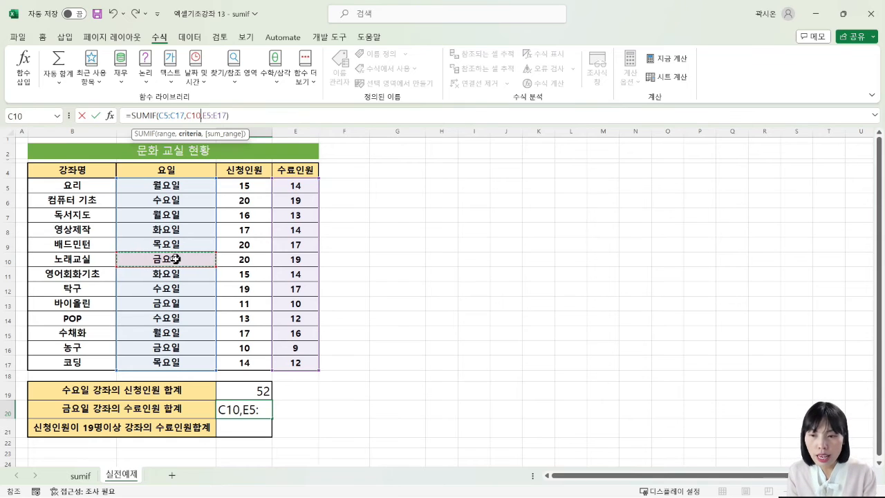
key(Return)
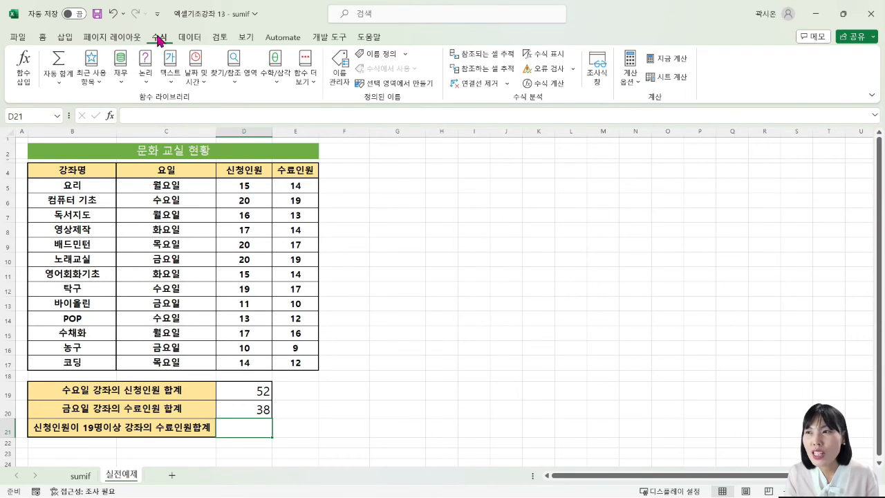
Step: Insert the SUMIF function in D21 and set its Range to the 신청인원 cells D5:D17
click(26, 62)
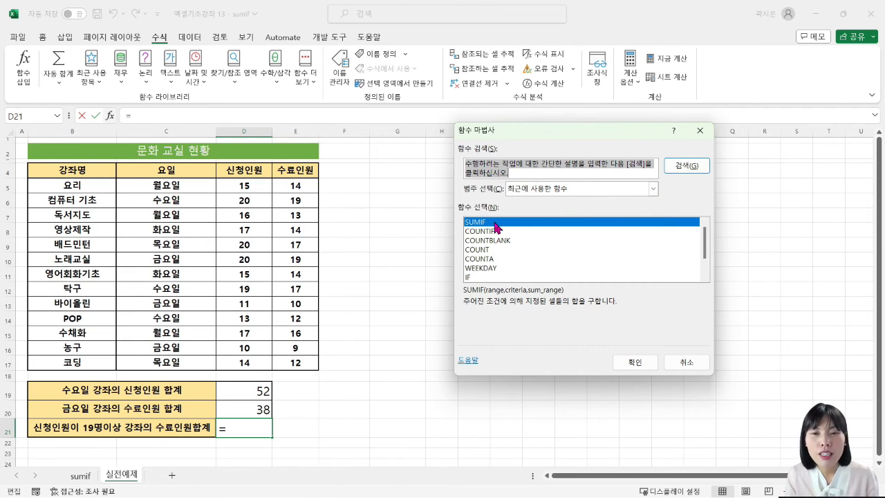
click(638, 361)
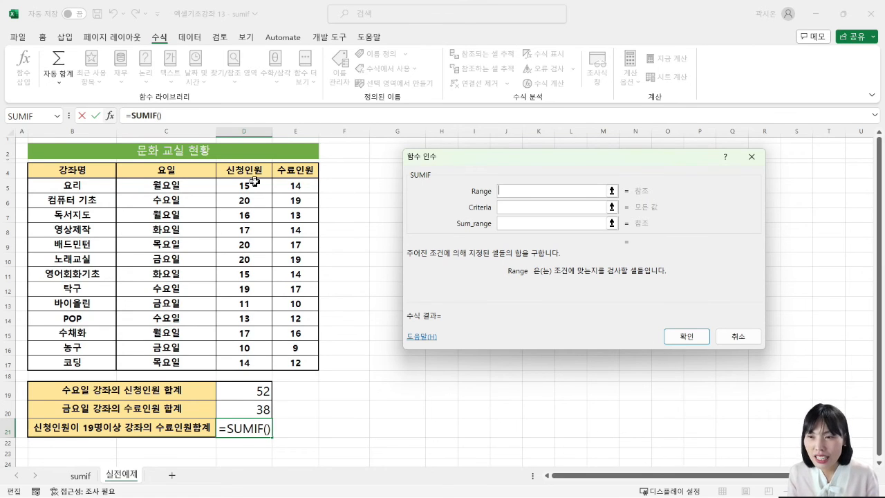
drag(255, 185, 254, 360)
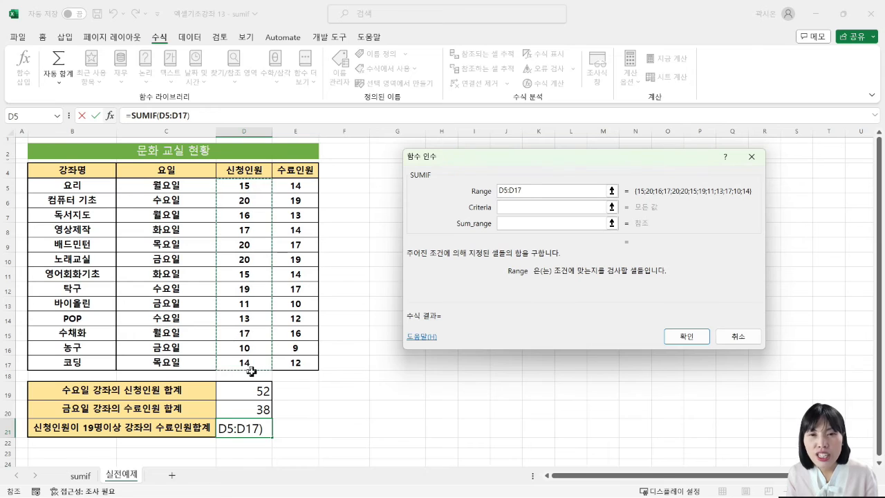
Step: Set the Criteria of the D21 SUMIF function to >=19
key(Tab)
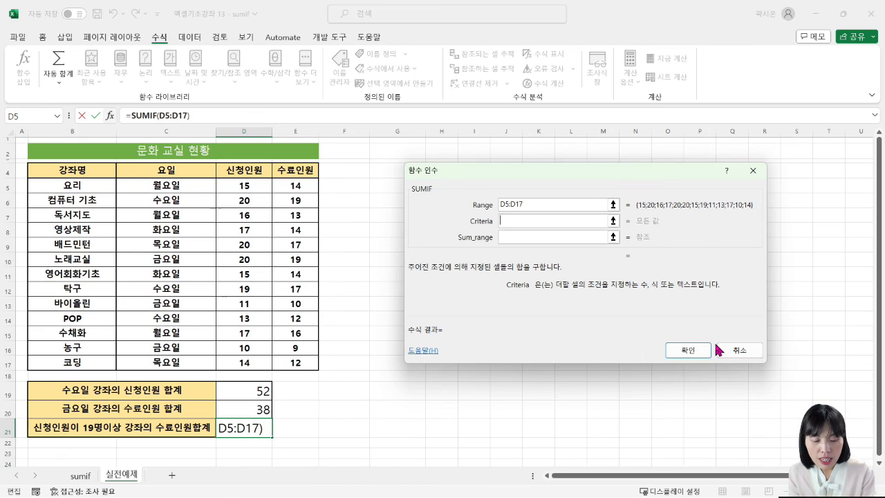
text(>=)
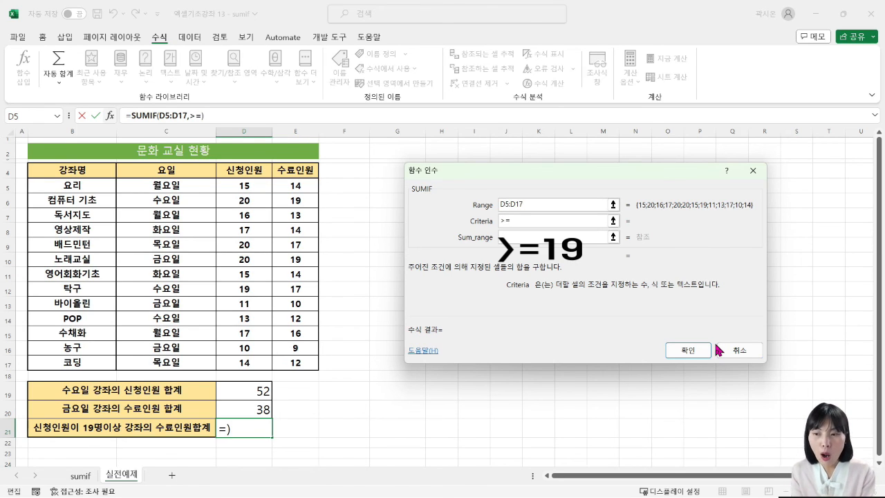
text(19)
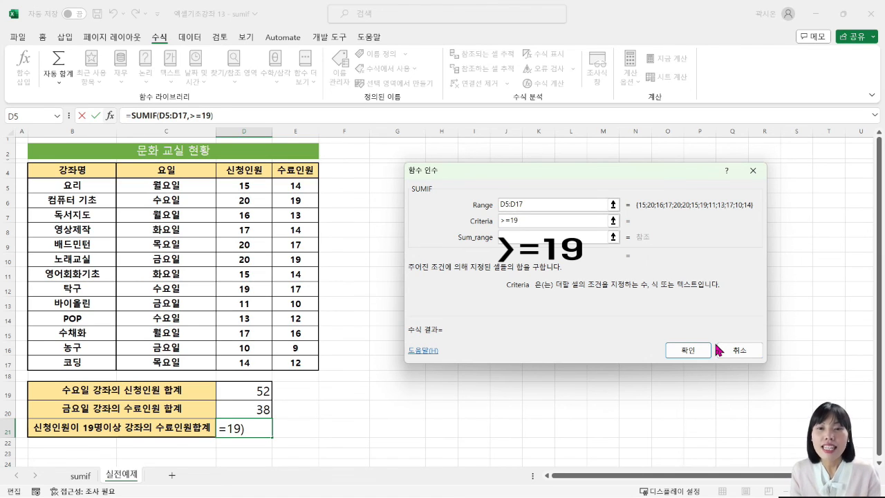
Step: Set the Sum_range to the 수료인원 cells E5:E17 and confirm the SUMIF formula in D21
click(540, 237)
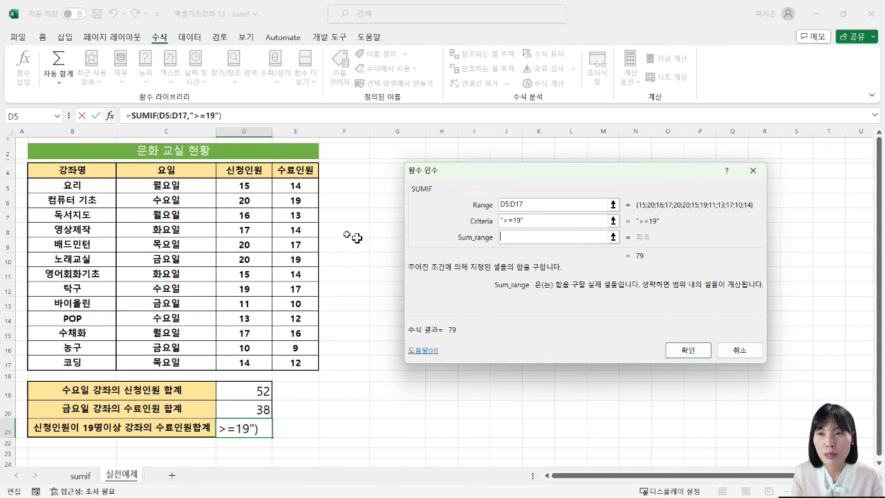
drag(305, 184, 300, 361)
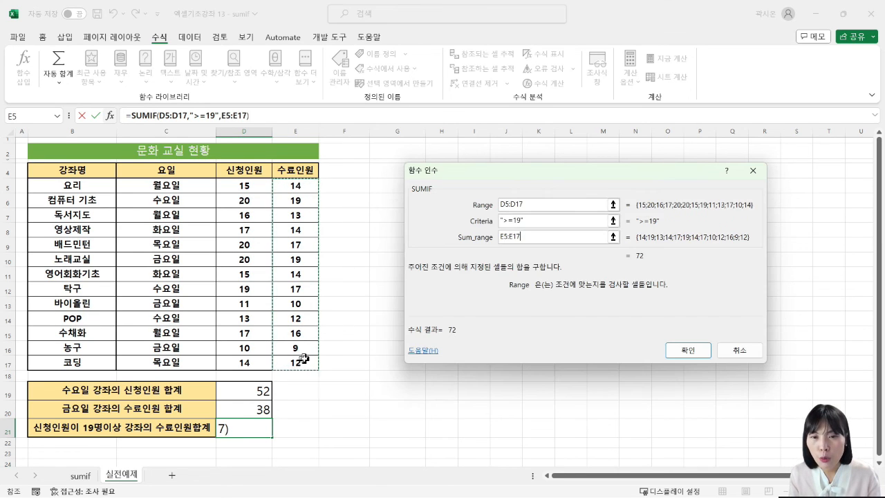
click(684, 350)
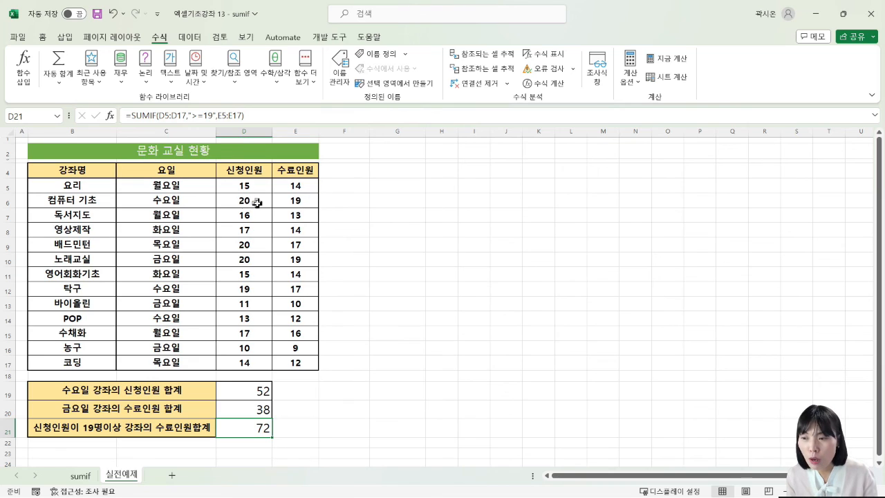
Step: Check the D21 total against the 수료인원 values in E6, E9, E10 and E12 of courses with at least 19 applicants
click(308, 200)
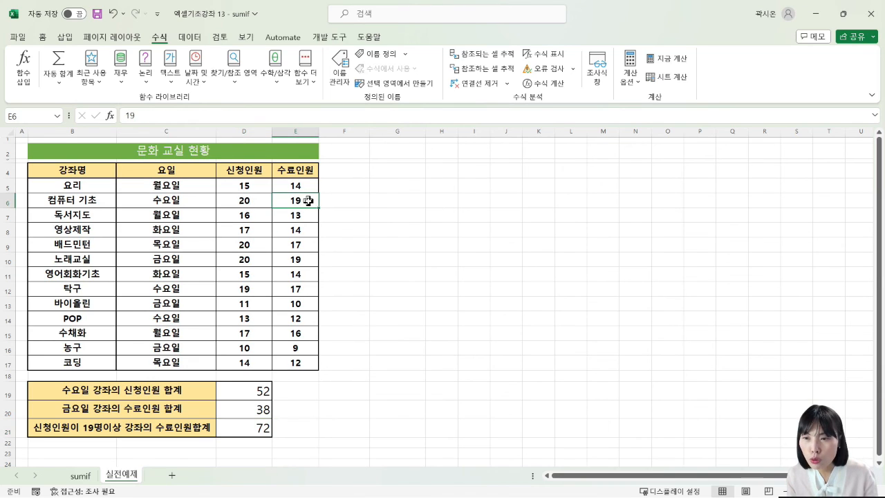
ctrl+click(310, 244)
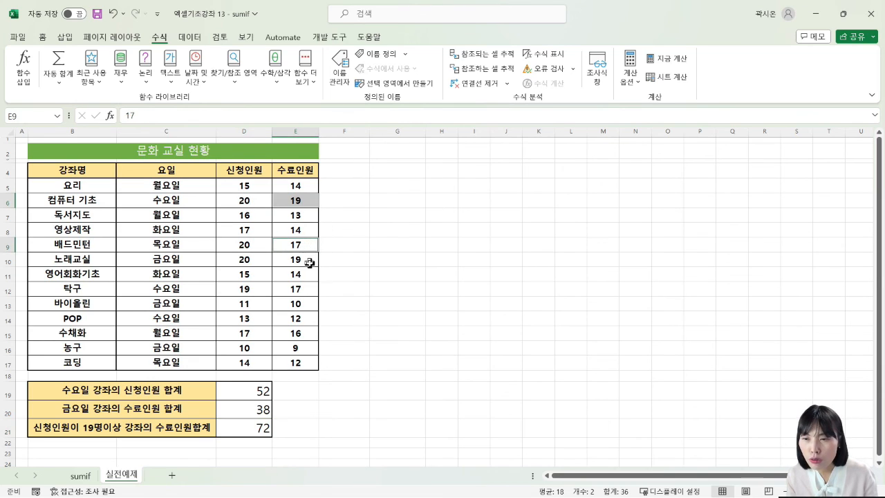
ctrl+click(307, 259)
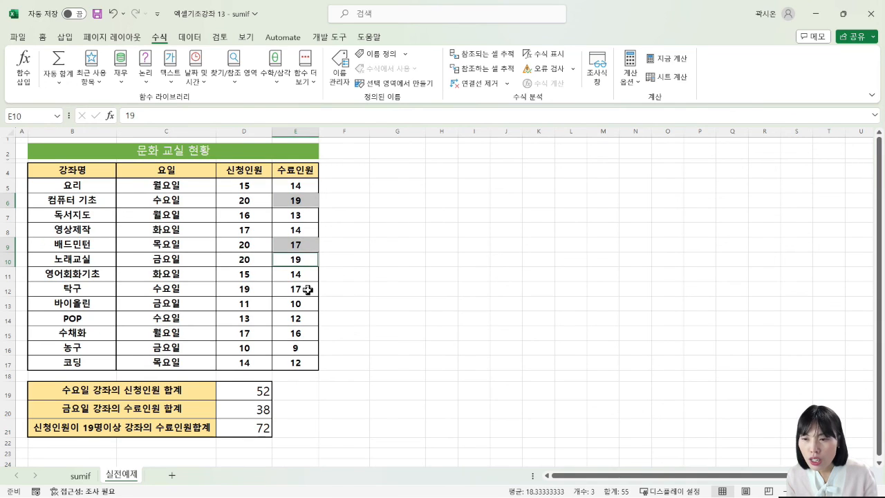
ctrl+click(307, 289)
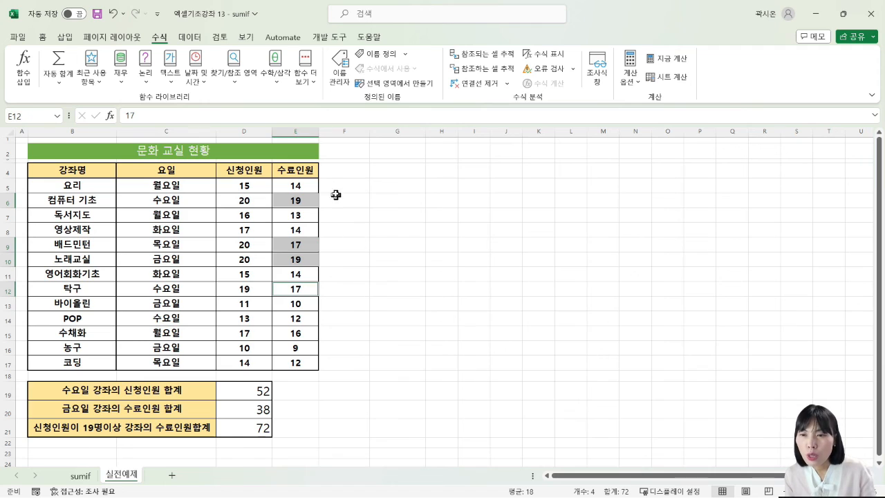
click(430, 304)
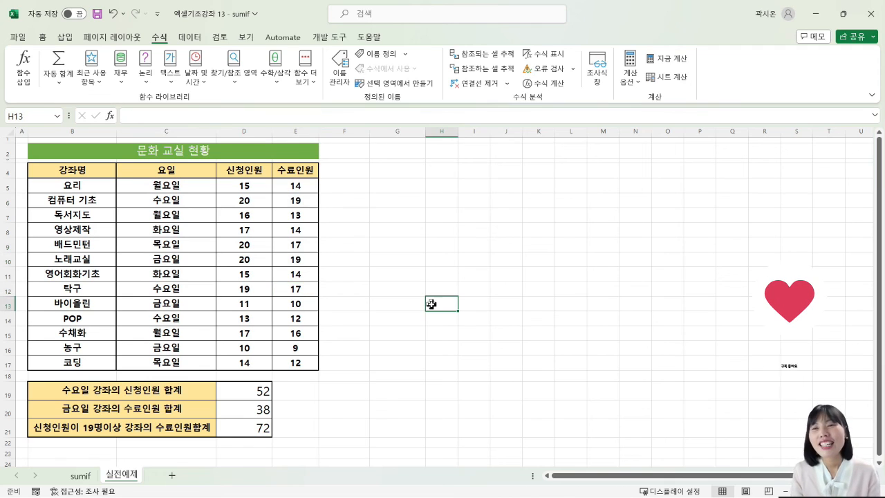